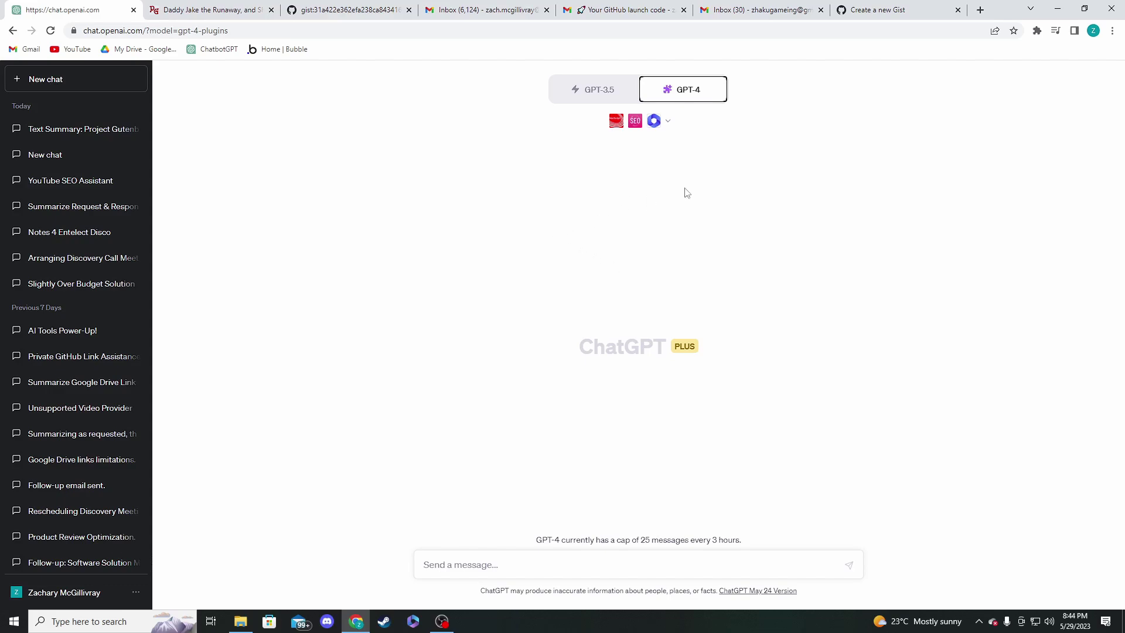
Check which ChatGPT plugins are enabled in the plugin list.
mouse_move(684, 89)
mouse_move(626, 85)
click(668, 126)
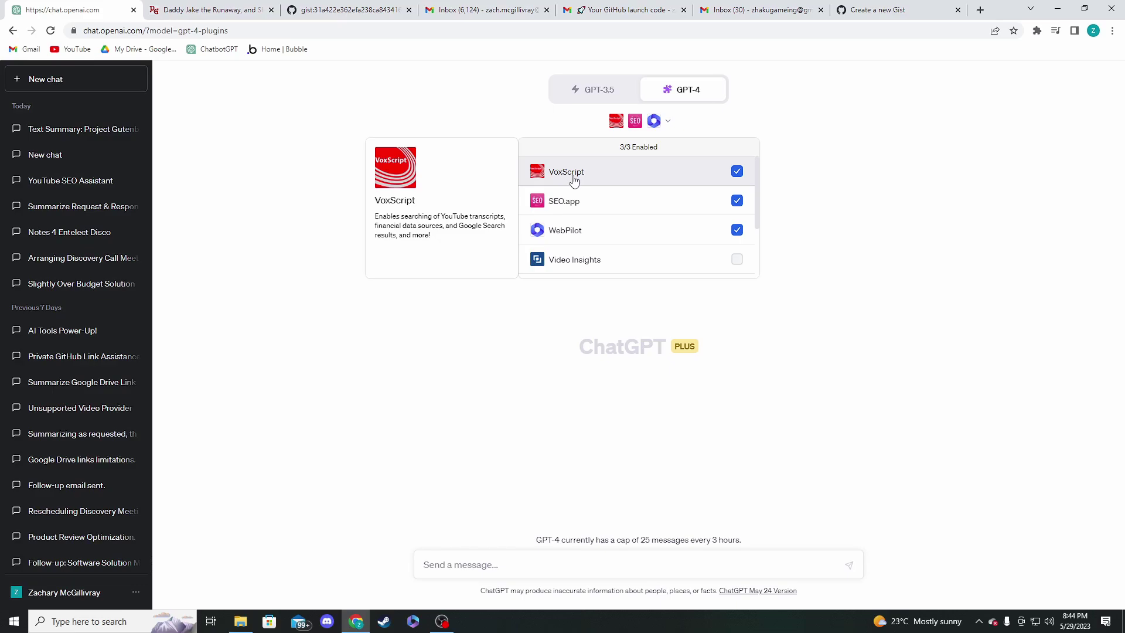
click(823, 175)
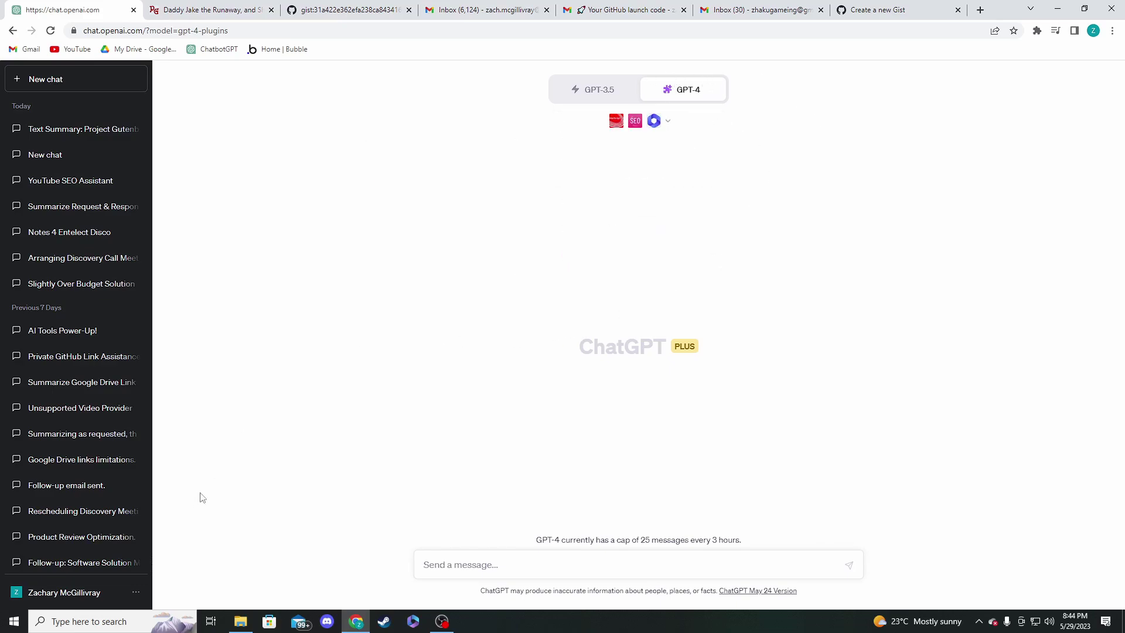
Review the beta feature options in ChatGPT's account settings.
click(134, 597)
click(68, 525)
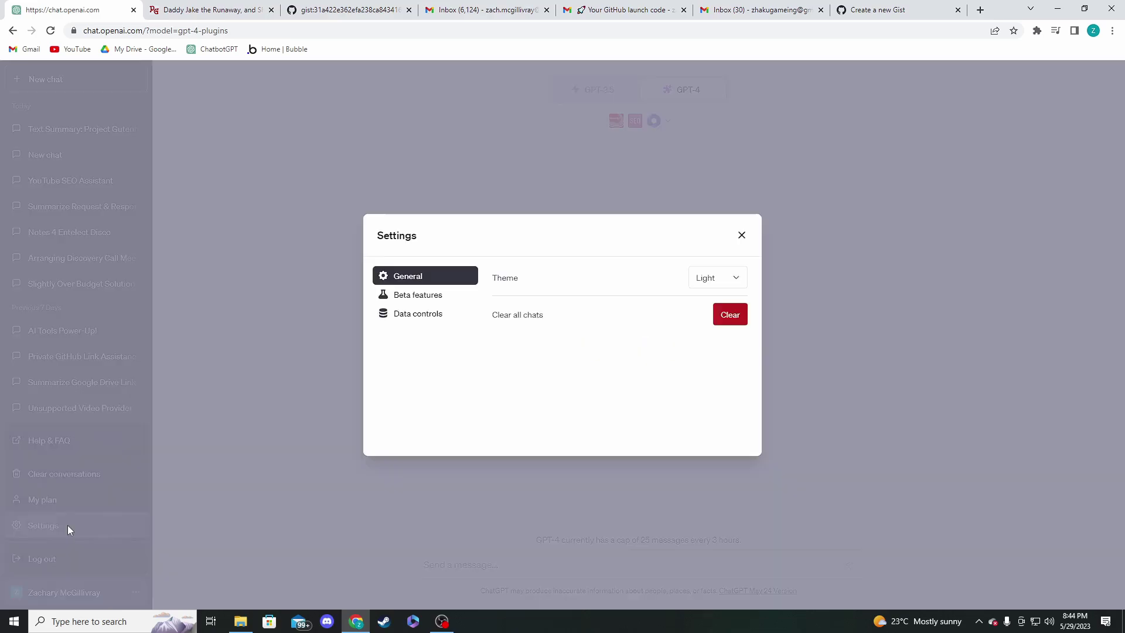
click(417, 294)
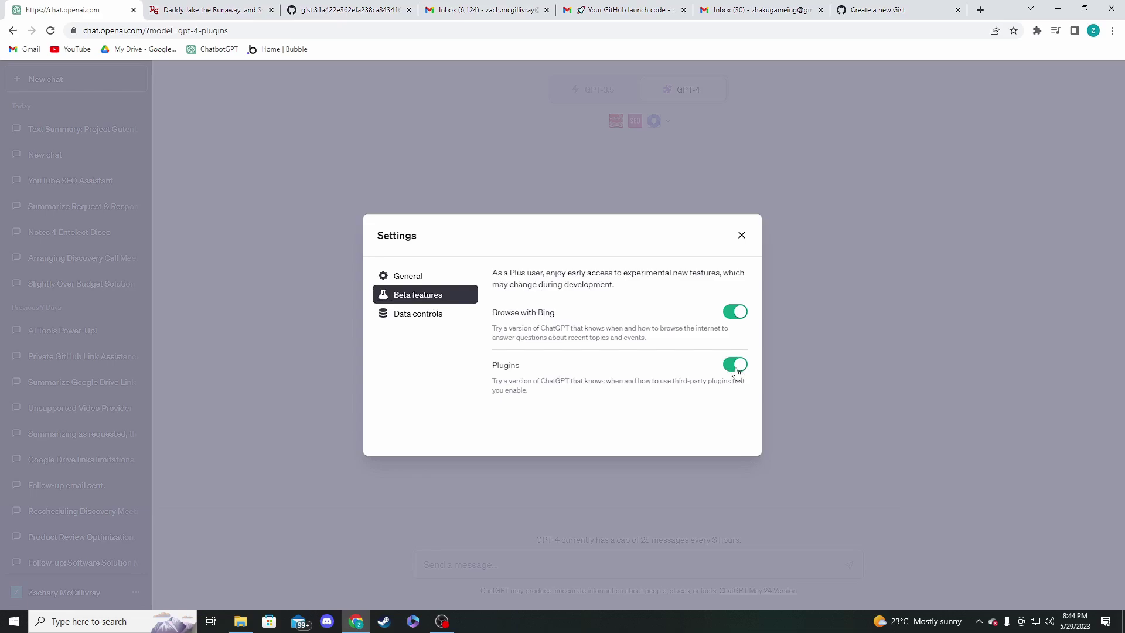
click(741, 237)
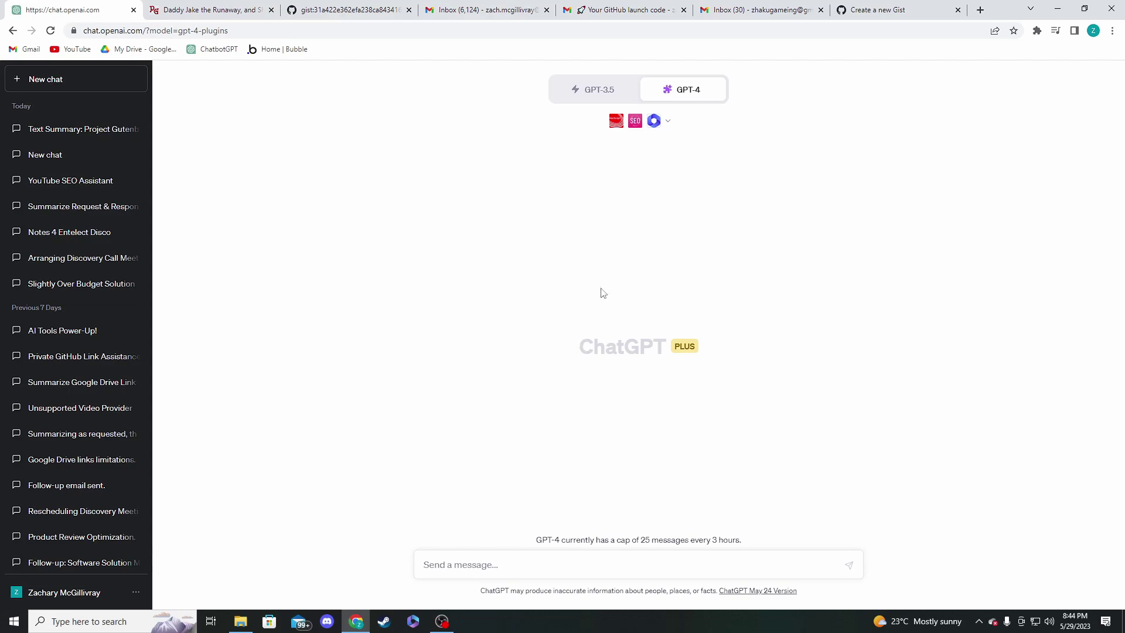
In the Gist tab, start a fresh new gist, briefly revisiting the book2.txt gist.
click(879, 15)
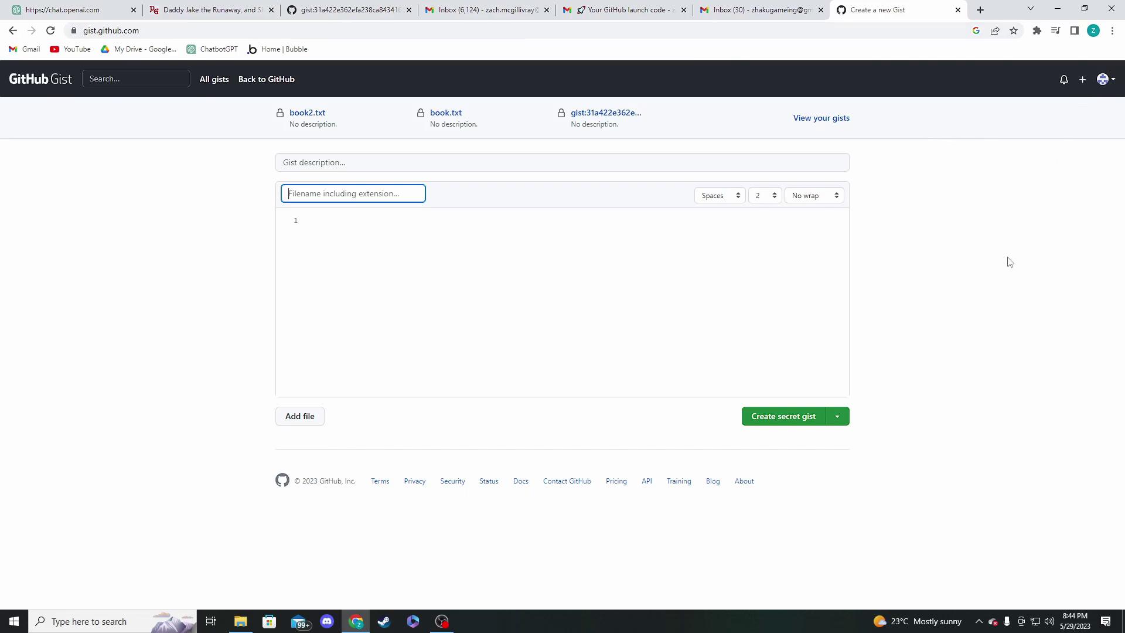
click(1084, 82)
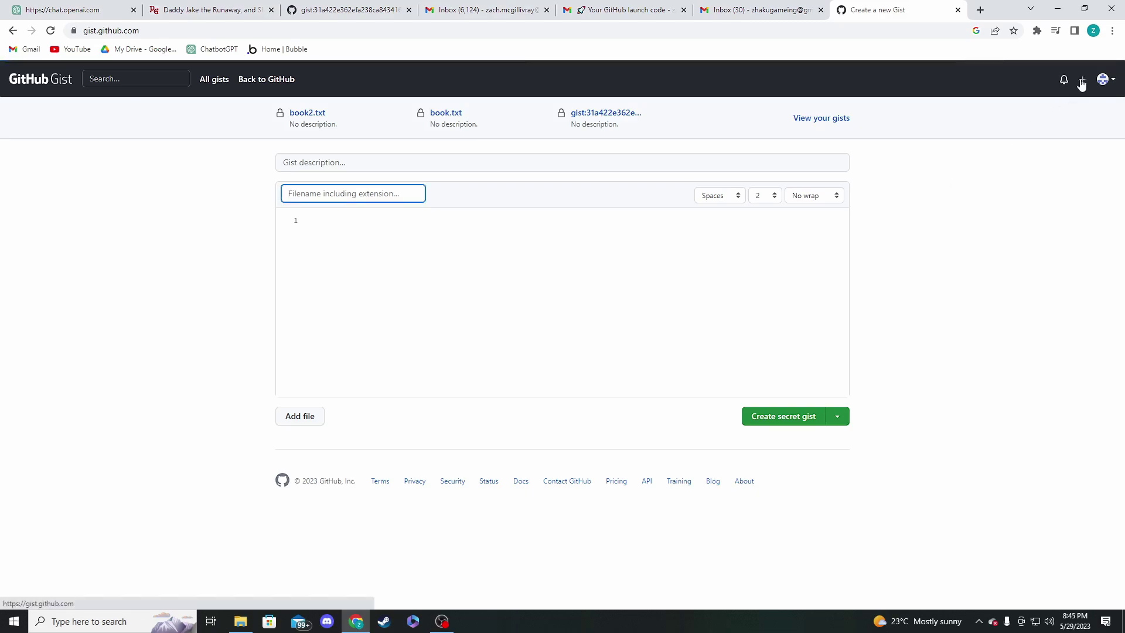
click(13, 32)
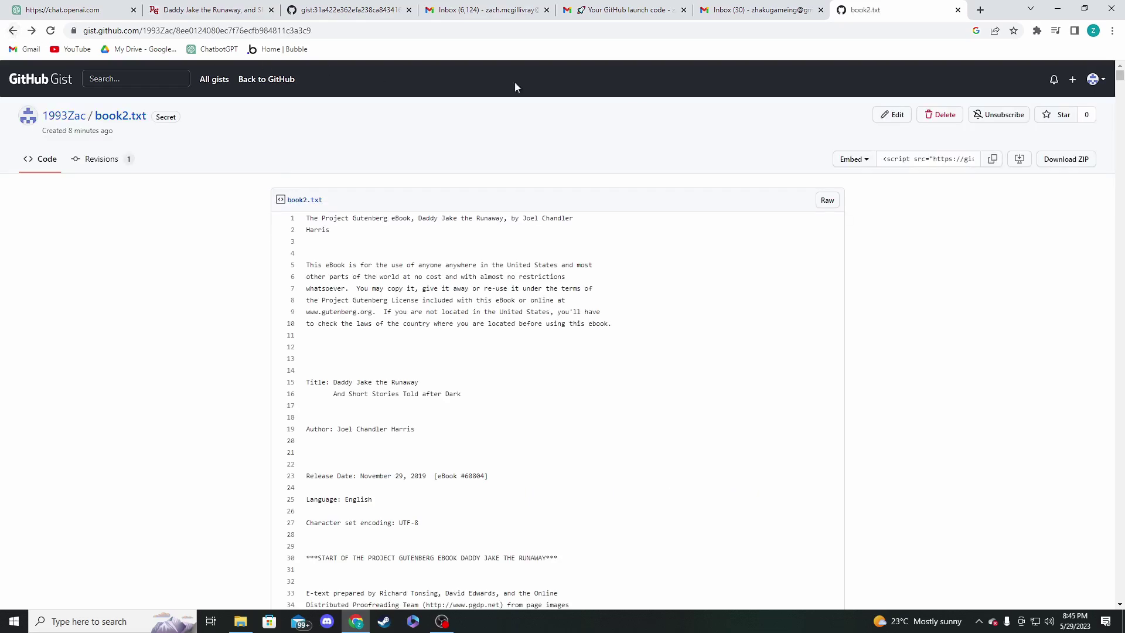
click(1073, 80)
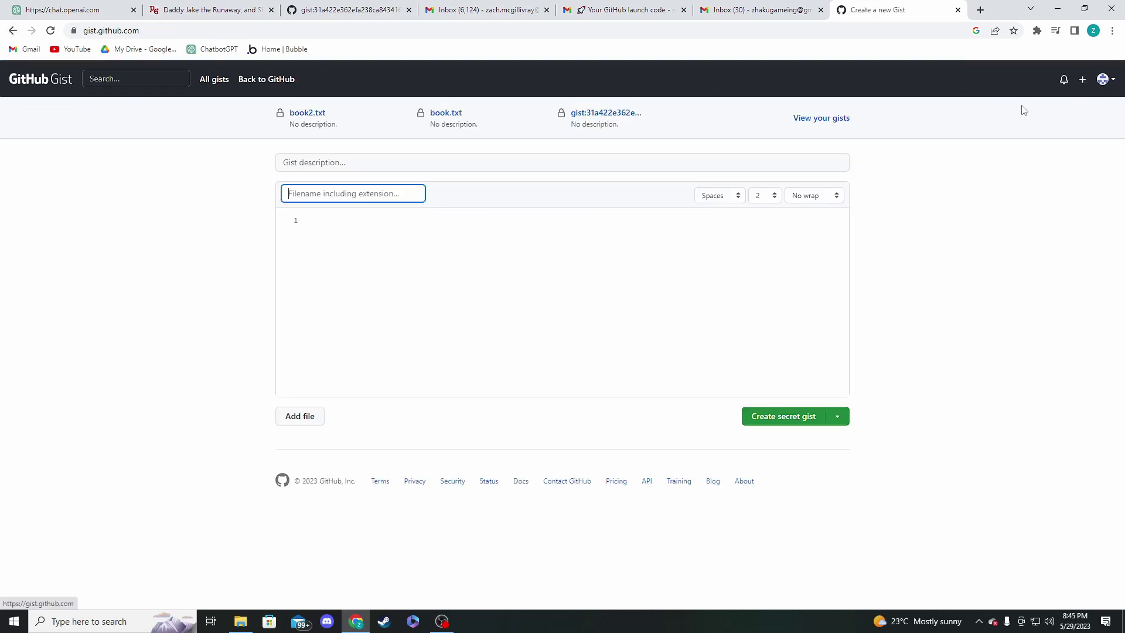
click(209, 31)
text(git)
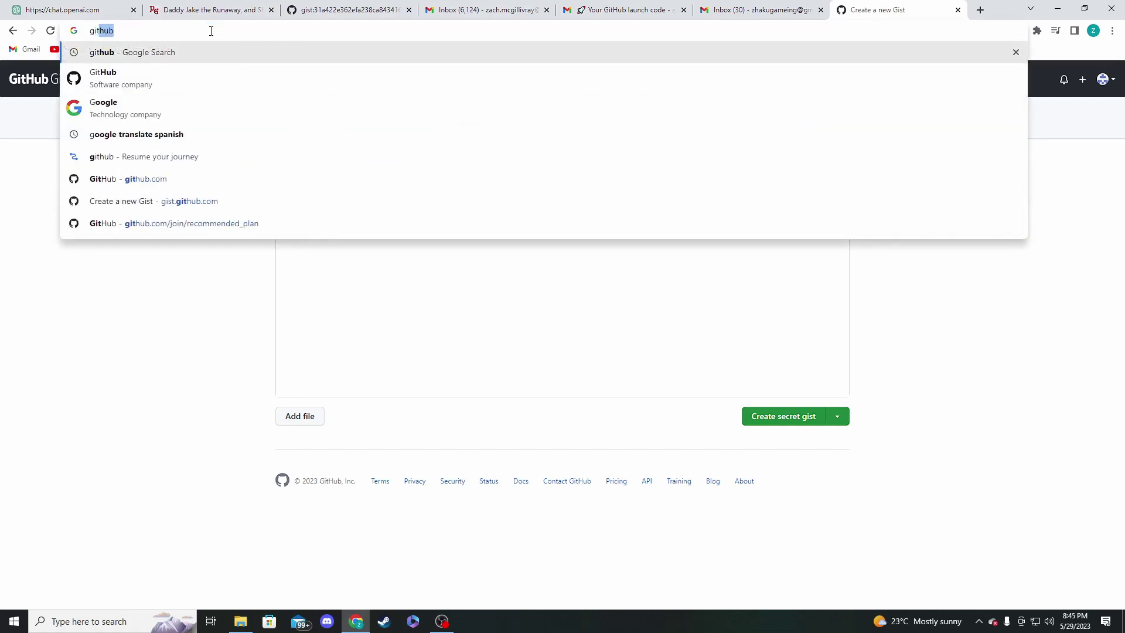
key(Return)
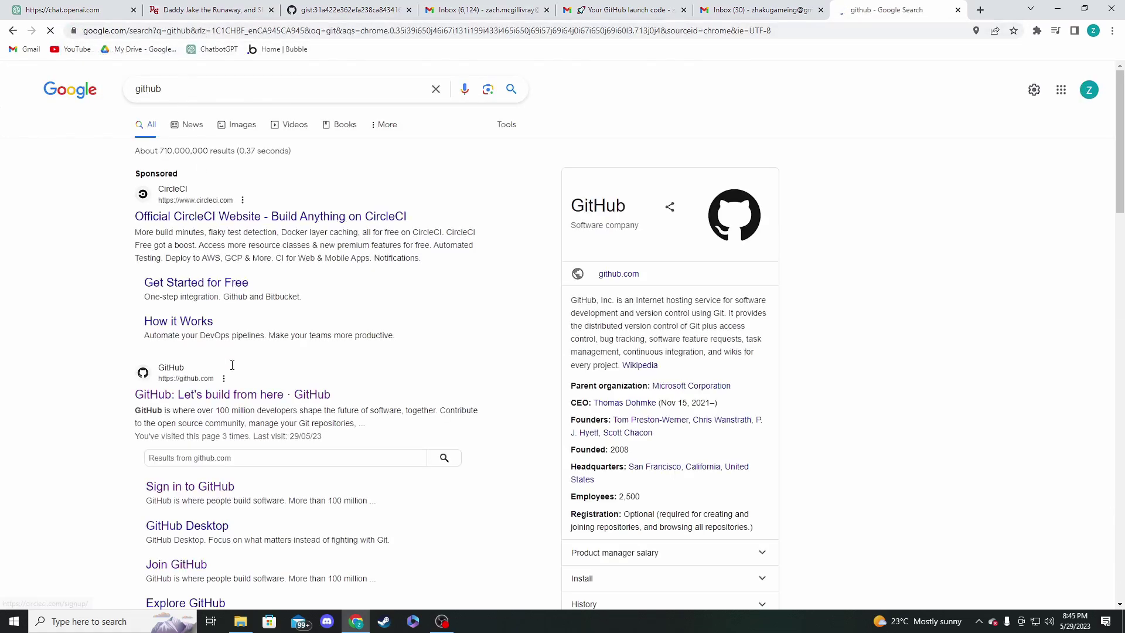
click(238, 396)
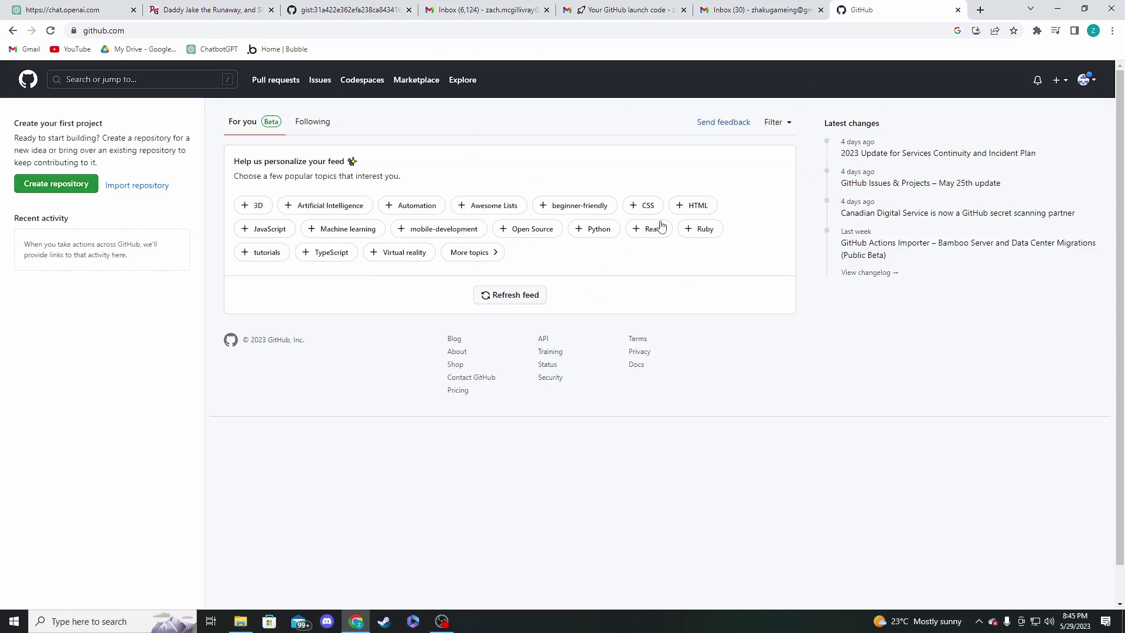
click(1058, 81)
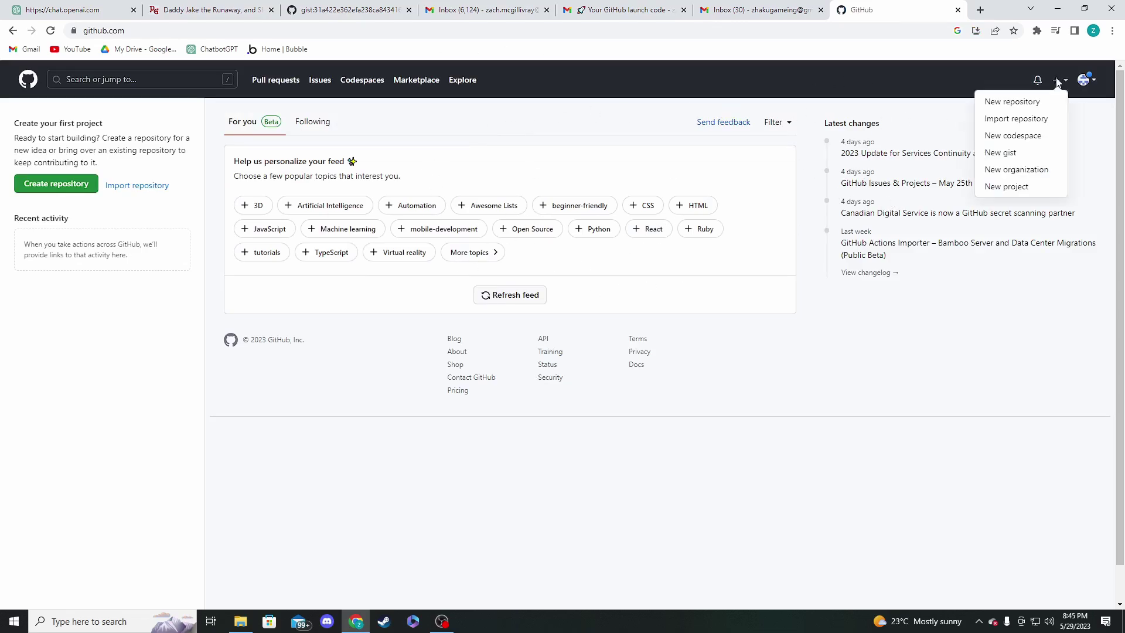
click(1014, 156)
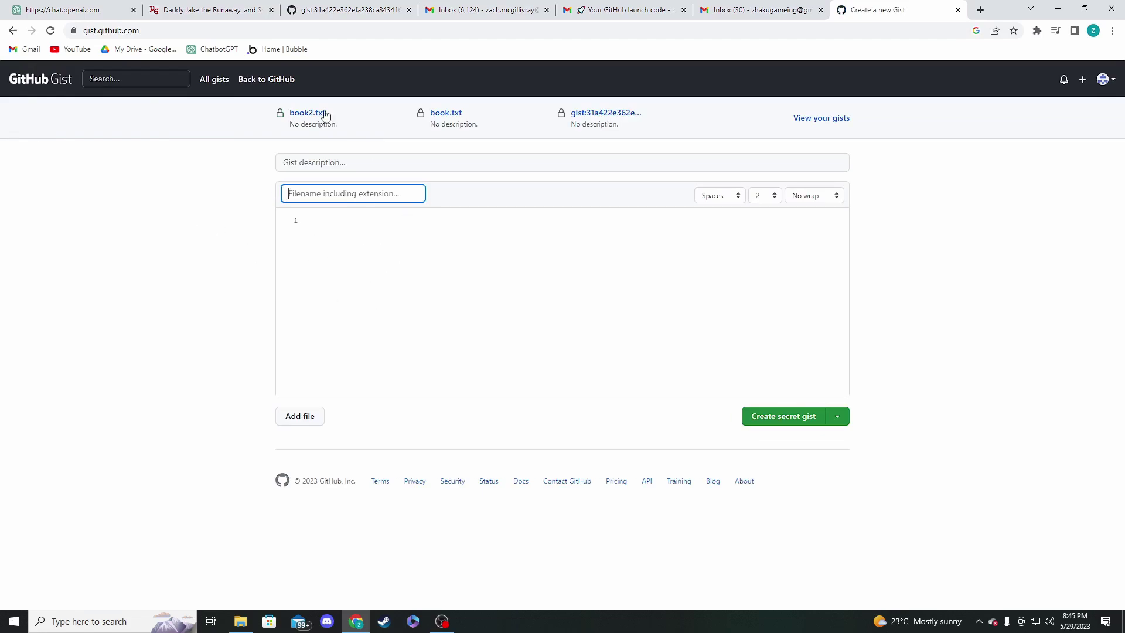
Open the plain-text version of 'Daddy Jake the Runaway' on Project Gutenberg.
click(208, 10)
scroll(416, 271, up, 1)
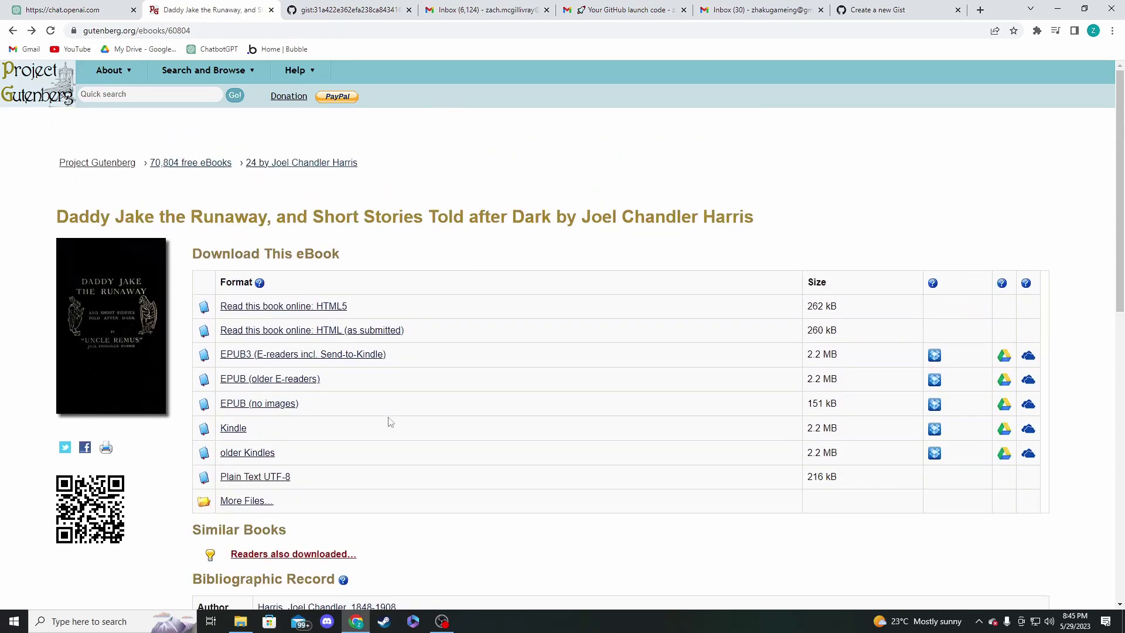
scroll(427, 268, down, 2)
scroll(430, 268, up, 2)
click(274, 481)
Select all of the ebook's text and bring it to the empty new-gist page.
scroll(271, 432, down, 15)
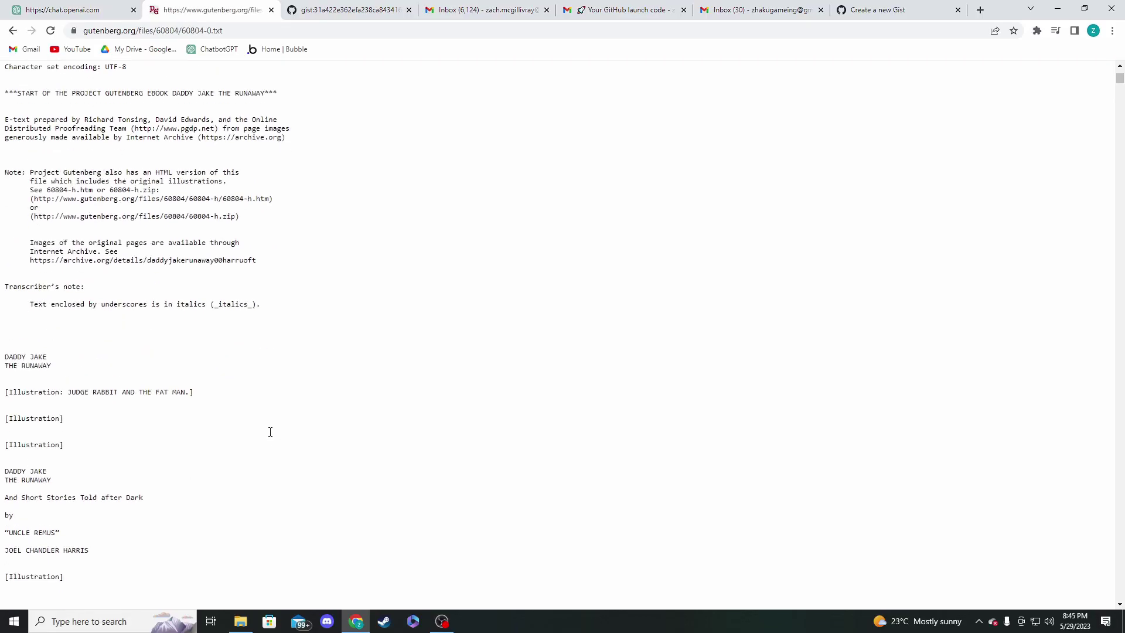
middle_click(370, 258)
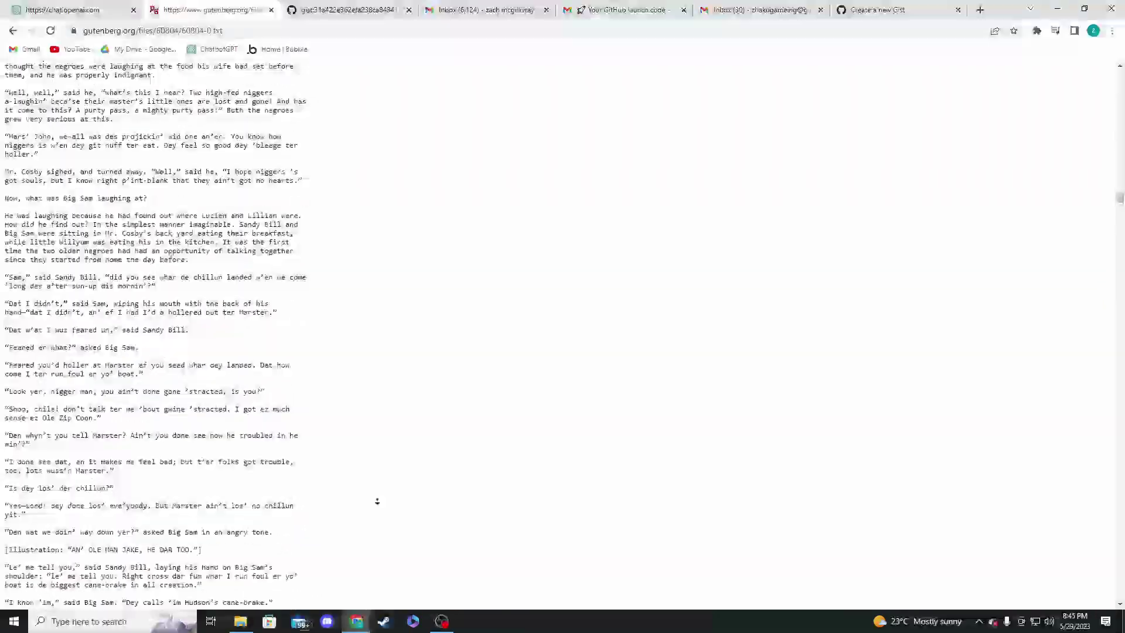
click(325, 311)
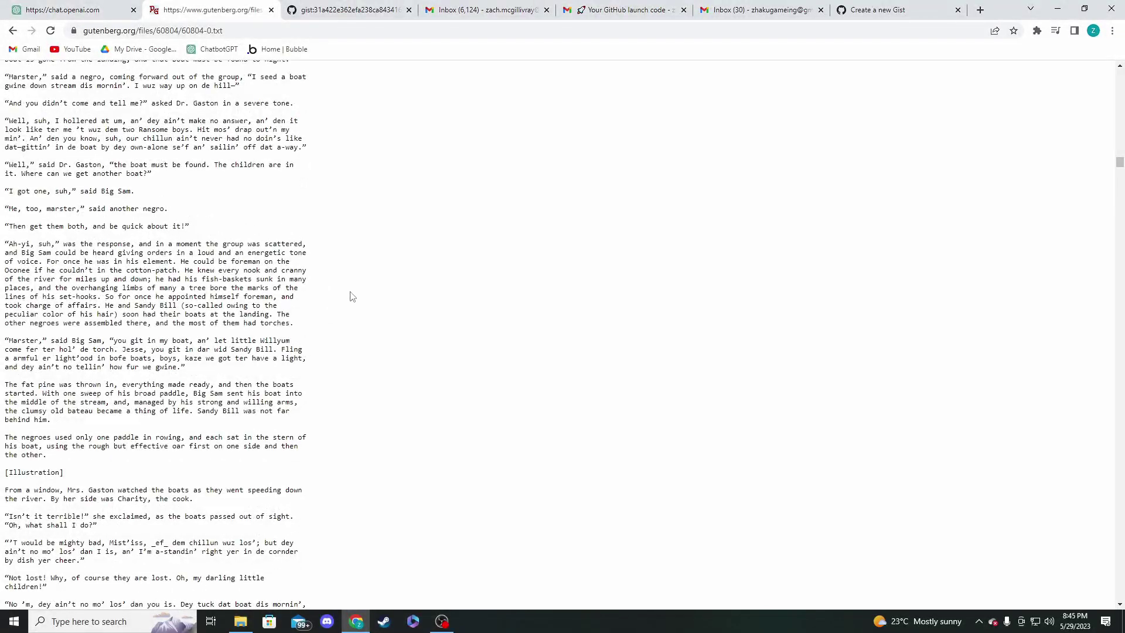
key(ctrl+a)
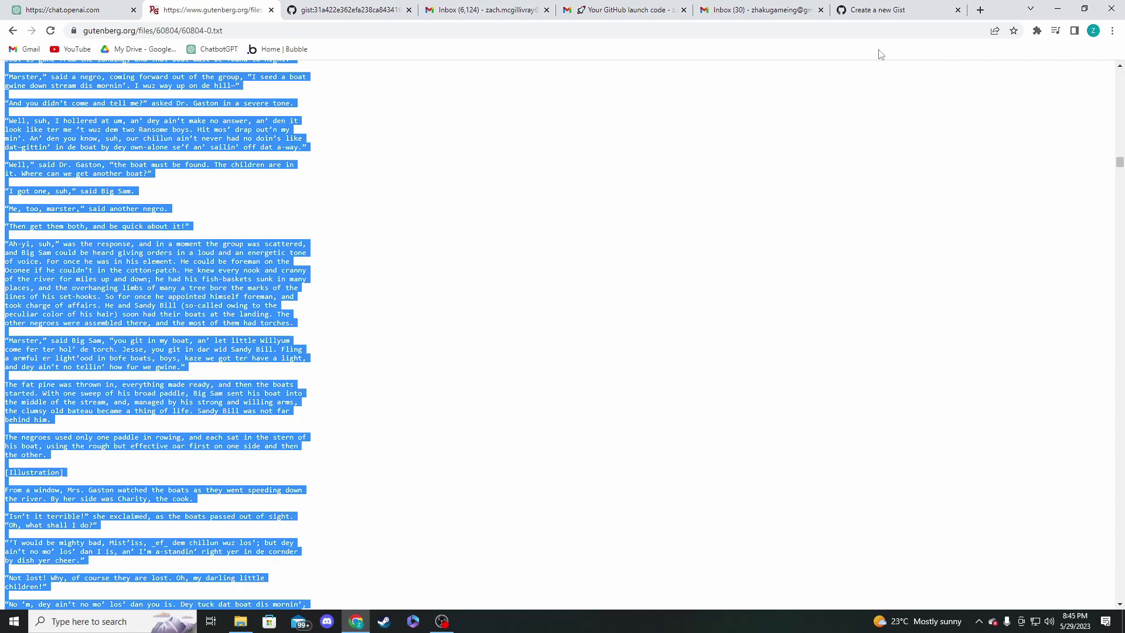
click(870, 14)
Paste the full ebook text into the new gist's editor.
click(422, 249)
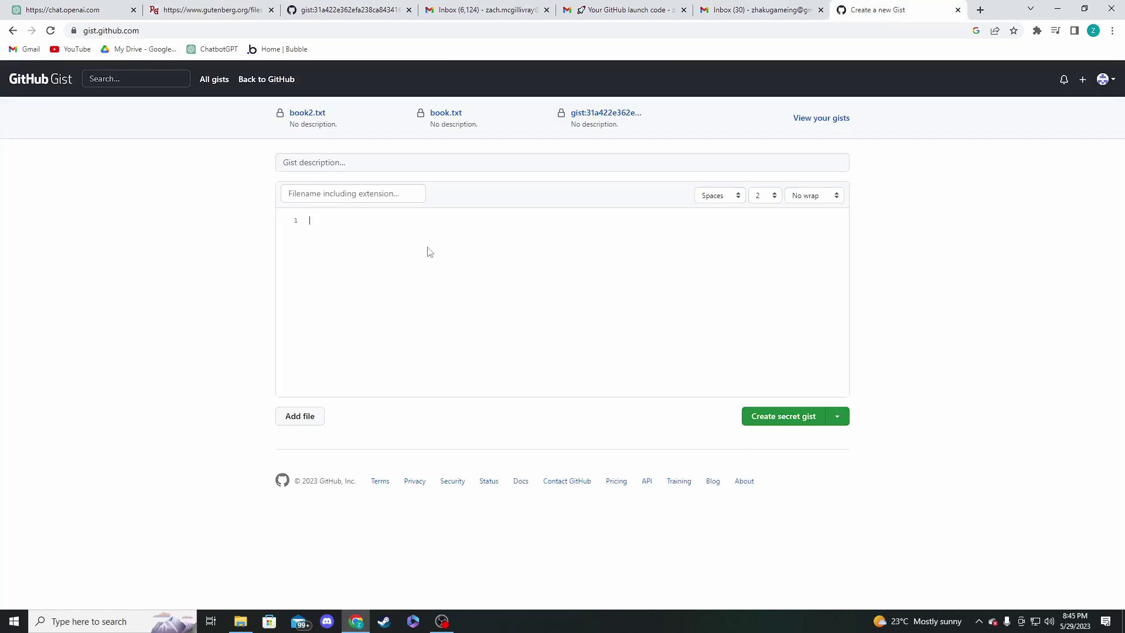
key(ctrl+v)
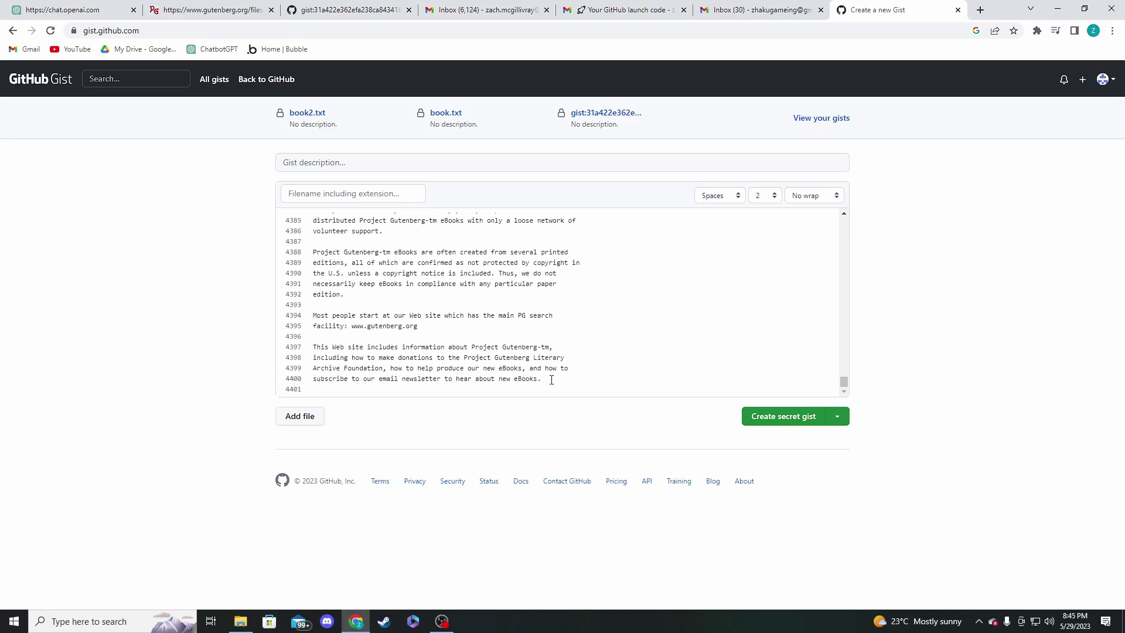
drag(551, 380, 317, 337)
click(317, 337)
Name the file book5.txt, publish it as a secret gist, and select its URL.
click(291, 192)
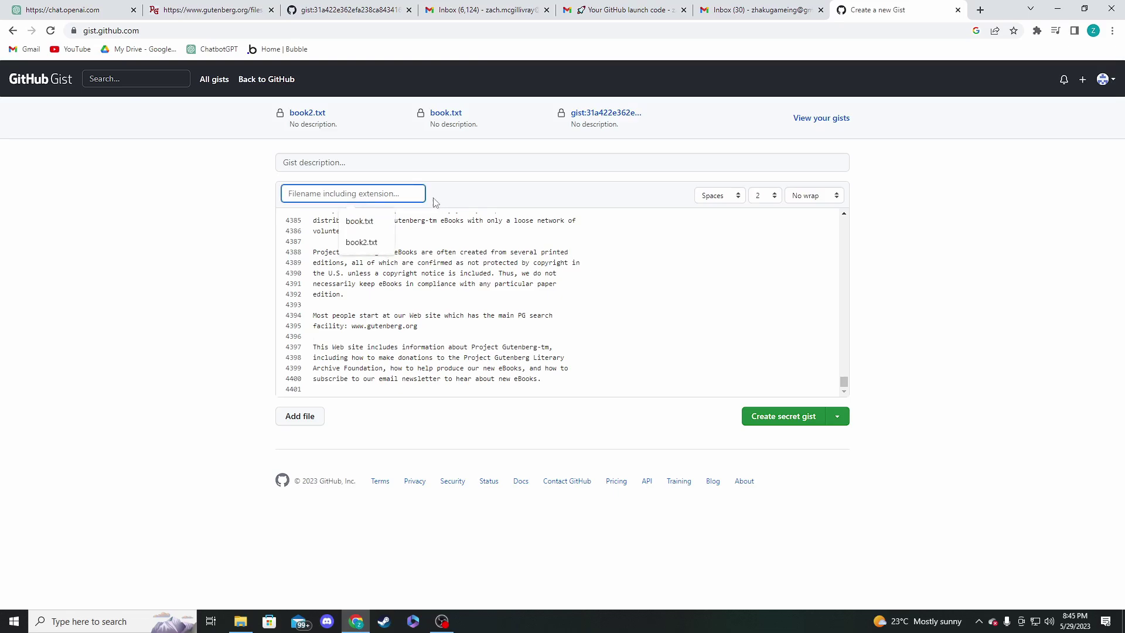
text(book5.txt)
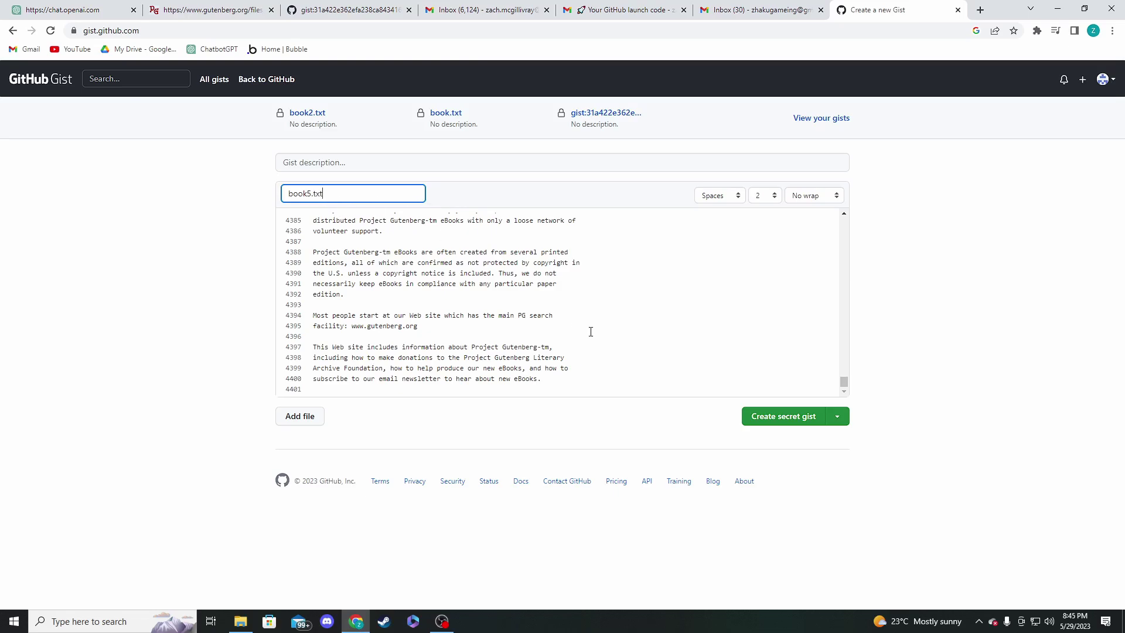
click(786, 416)
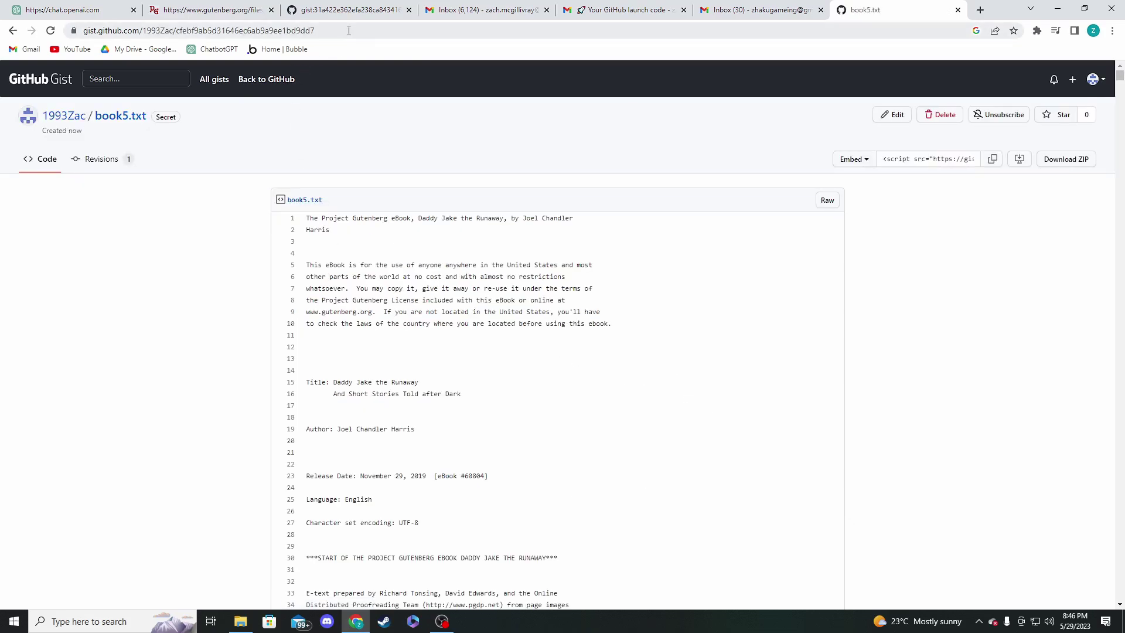
click(155, 30)
key(ctrl+c)
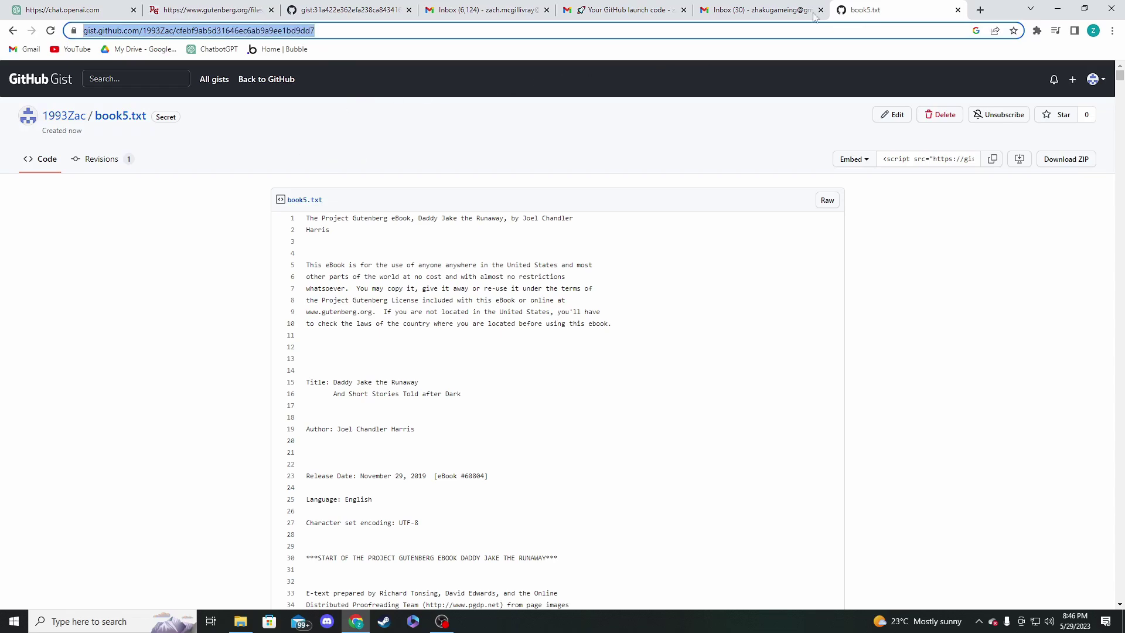
In a new chat, write 'summarize this book for me in a concise manner:' plus the gist link.
click(66, 12)
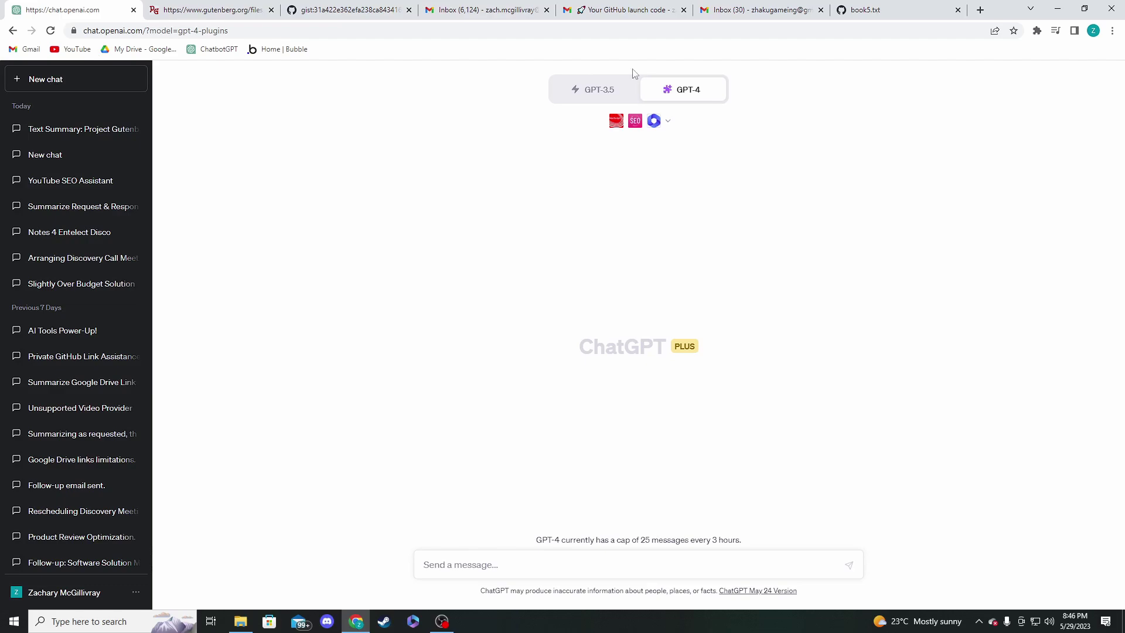
click(520, 564)
text(summarize this book for me in a co)
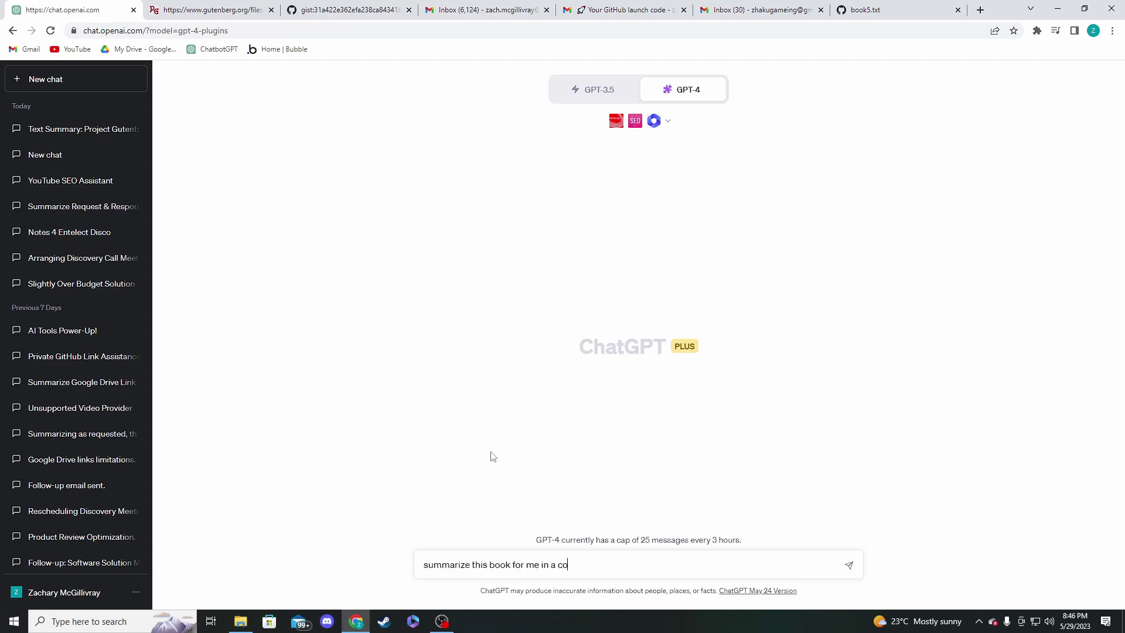
text(ncinse manner:)
key(ctrl+v)
right_click(577, 551)
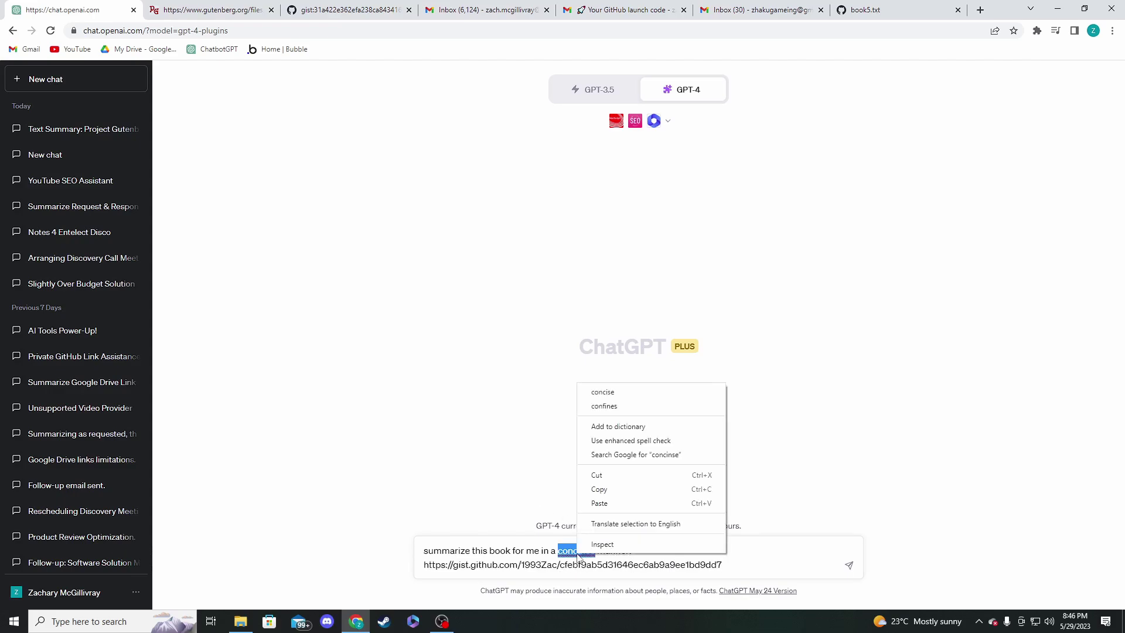
click(644, 395)
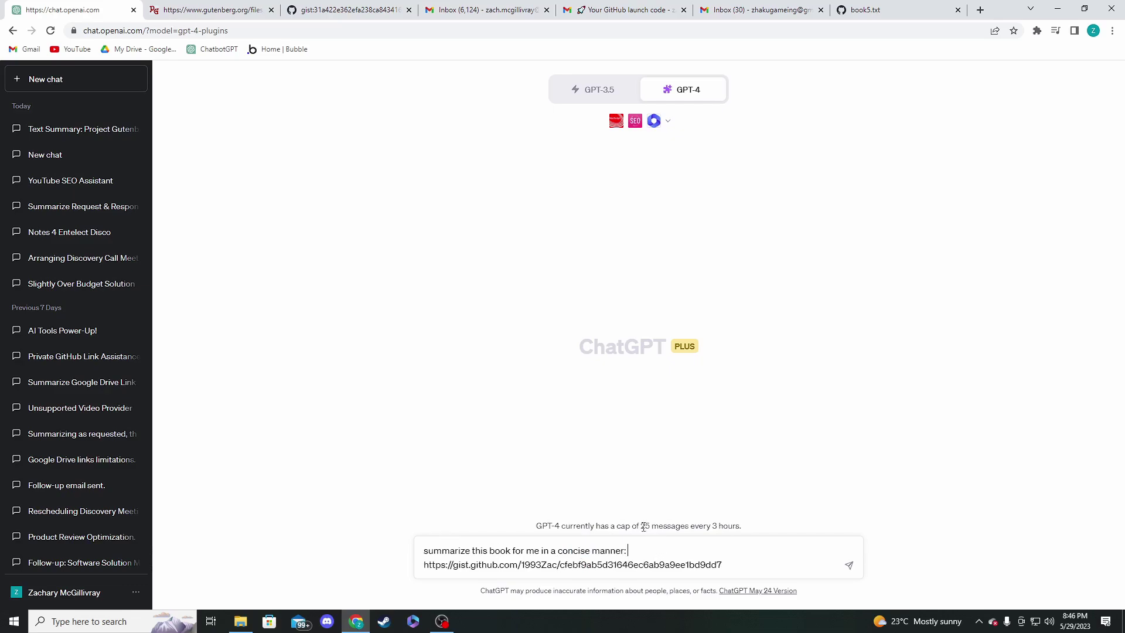
Send the book-summary request to GPT-4 with VoxScript.
key(Return)
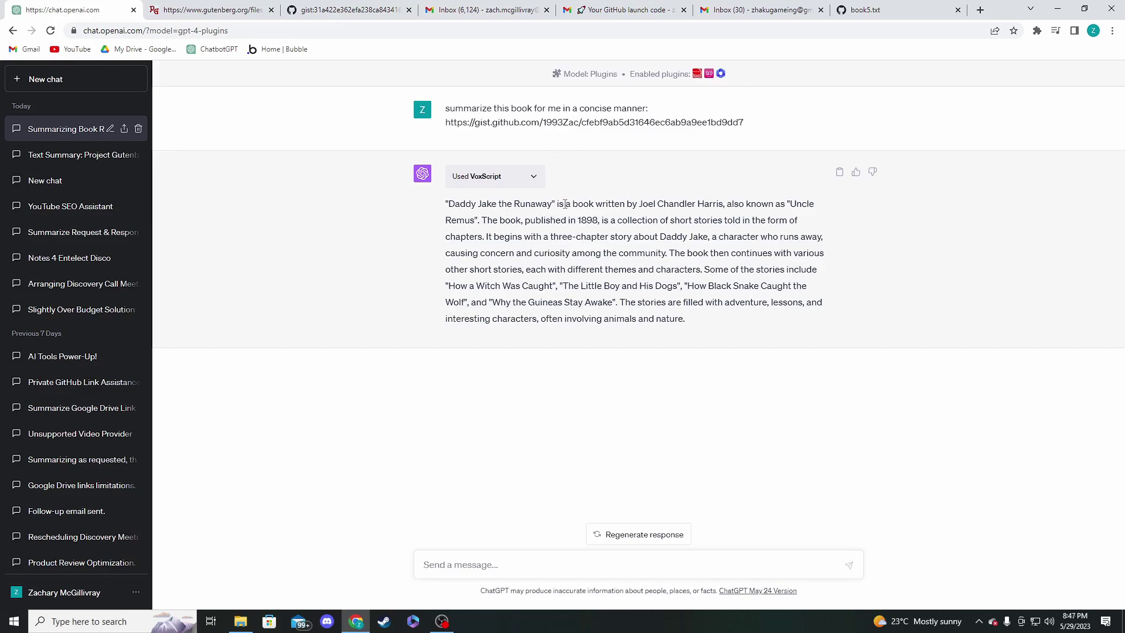
drag(449, 106, 758, 128)
click(758, 127)
drag(559, 203, 443, 211)
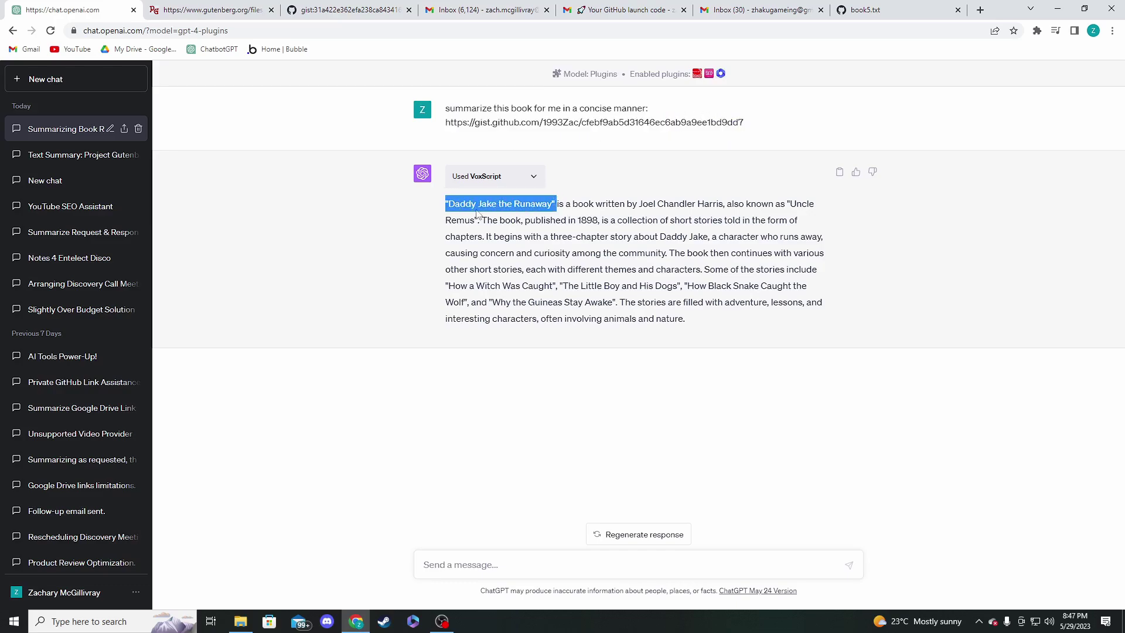
click(581, 216)
drag(559, 204, 724, 205)
click(770, 207)
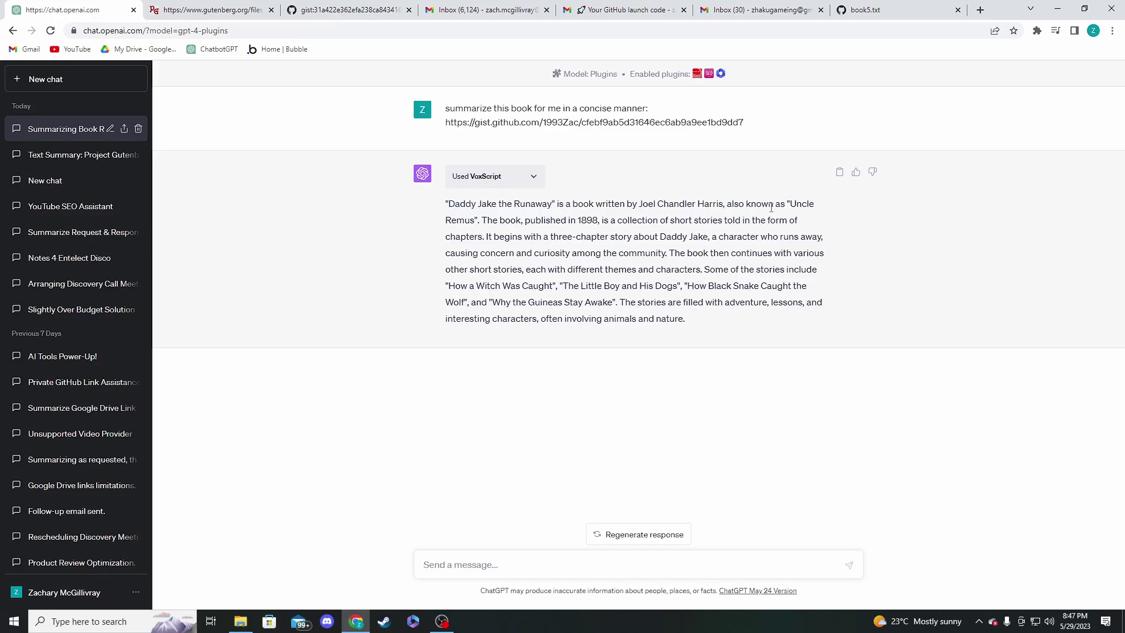
drag(579, 218, 608, 220)
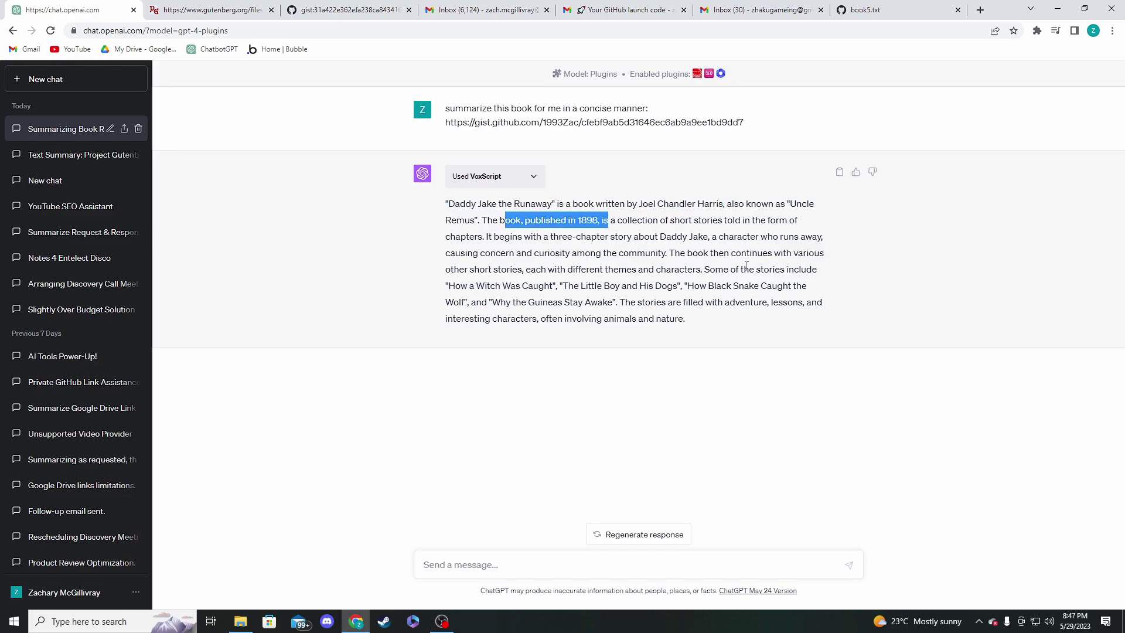
drag(707, 330, 456, 227)
click(449, 243)
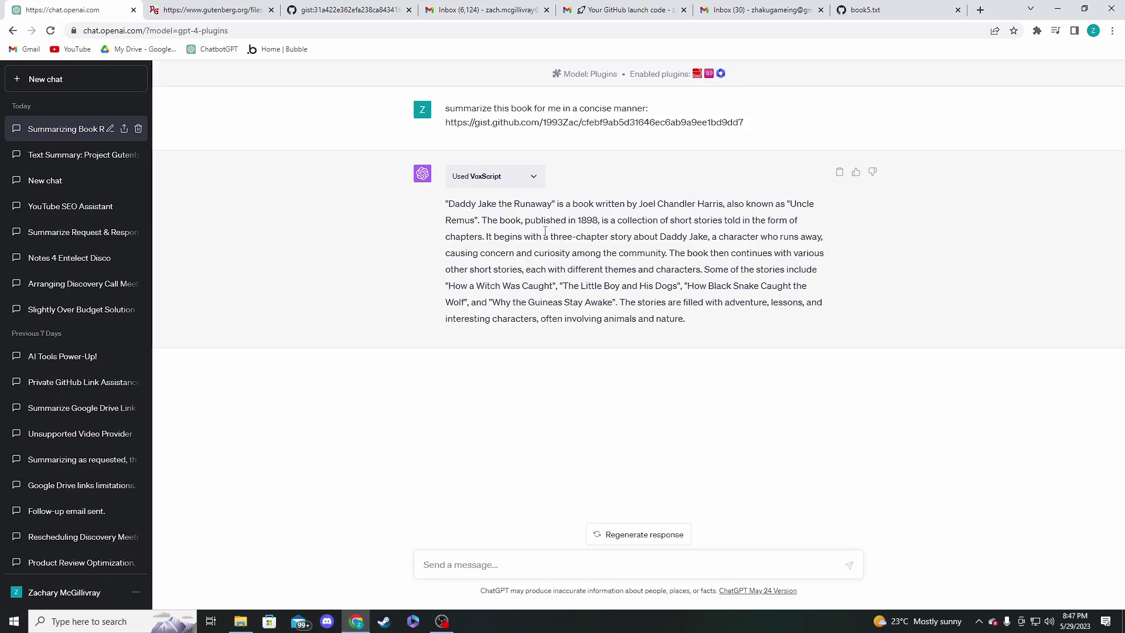